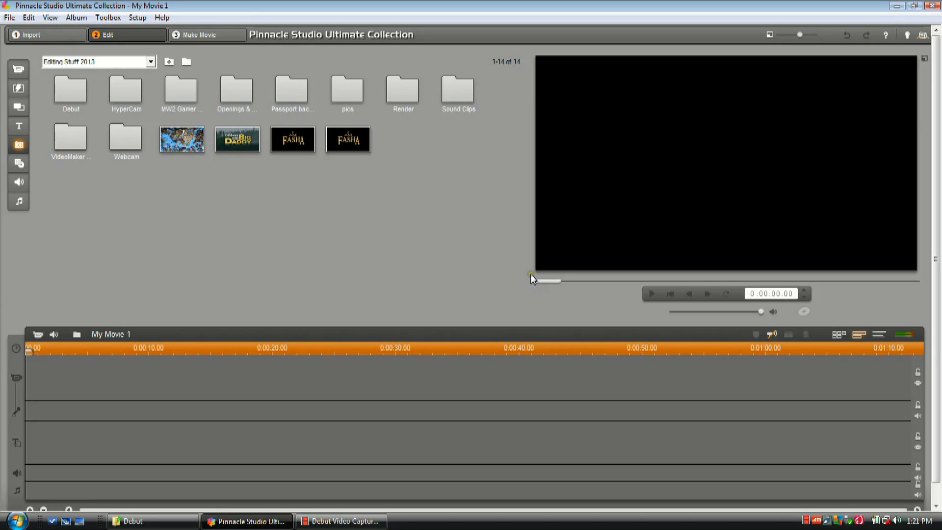
- Open the Making a Green Screen photo folder inside Projects in the pics folder of the album
left_click(510, 273)
left_click(120, 195)
double_click(351, 94)
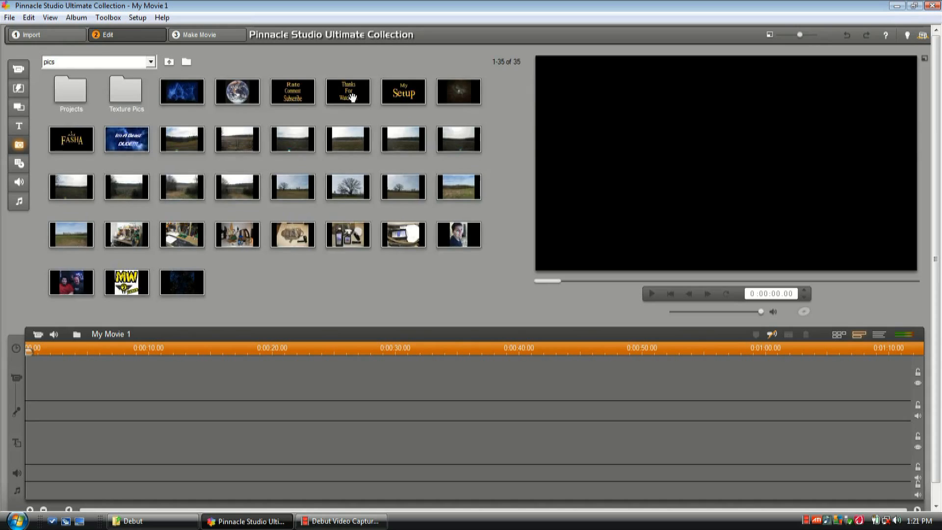
double_click(85, 102)
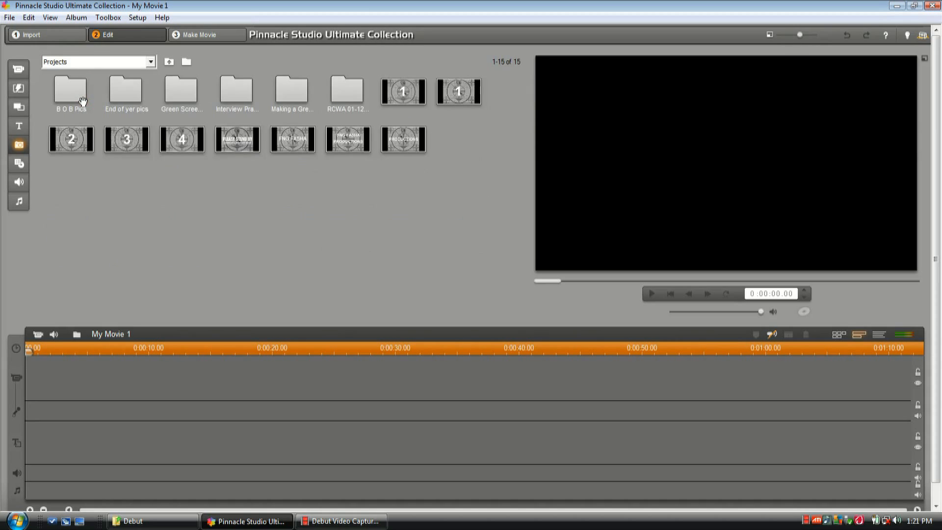
double_click(290, 100)
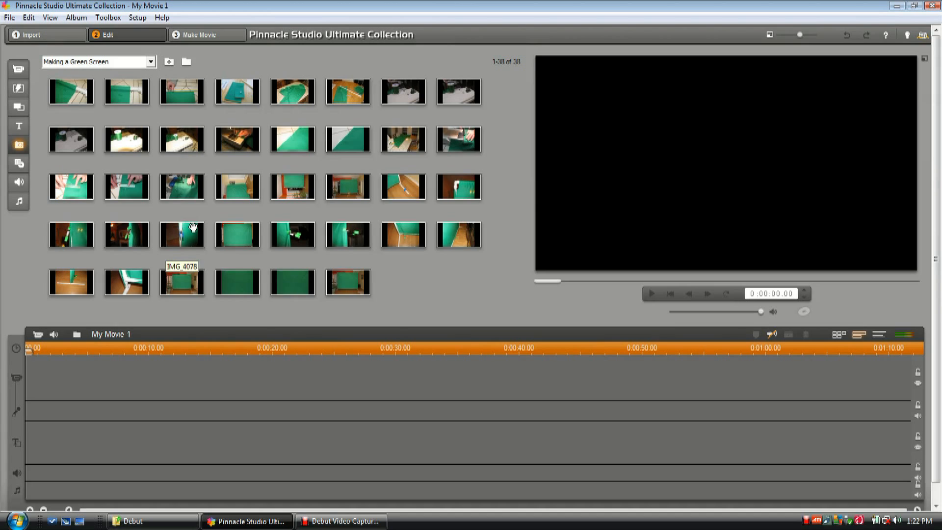
- Place the first green screen photo at the start of the video track and delete it again
left_click(81, 95)
left_click_drag(81, 95, 62, 373)
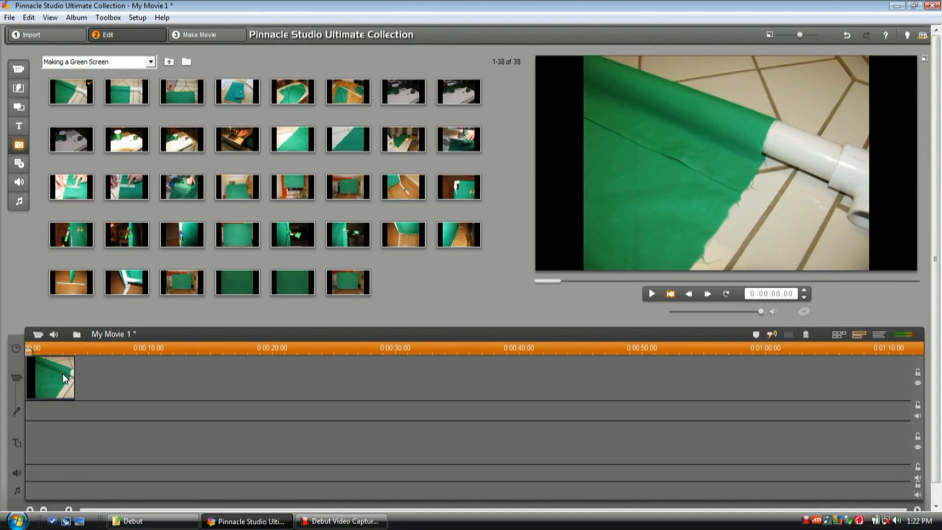
right_click(63, 375)
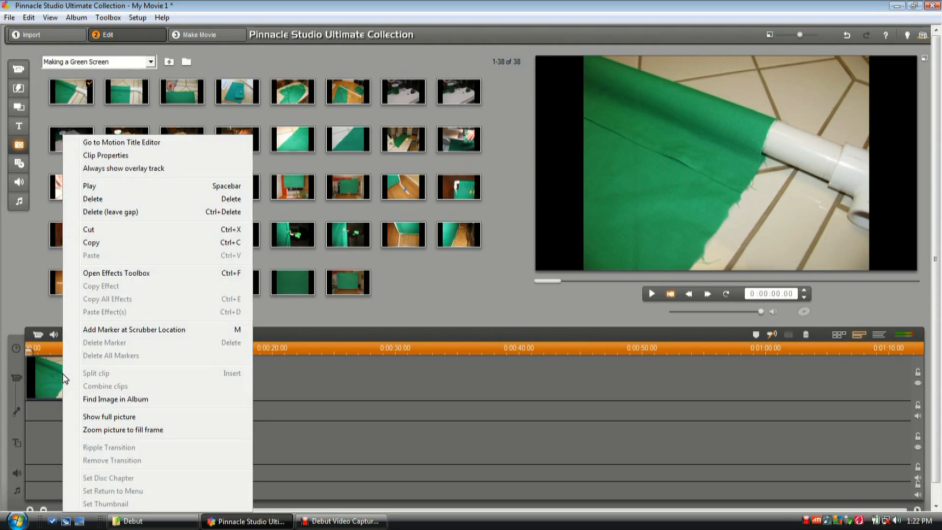
left_click(117, 202)
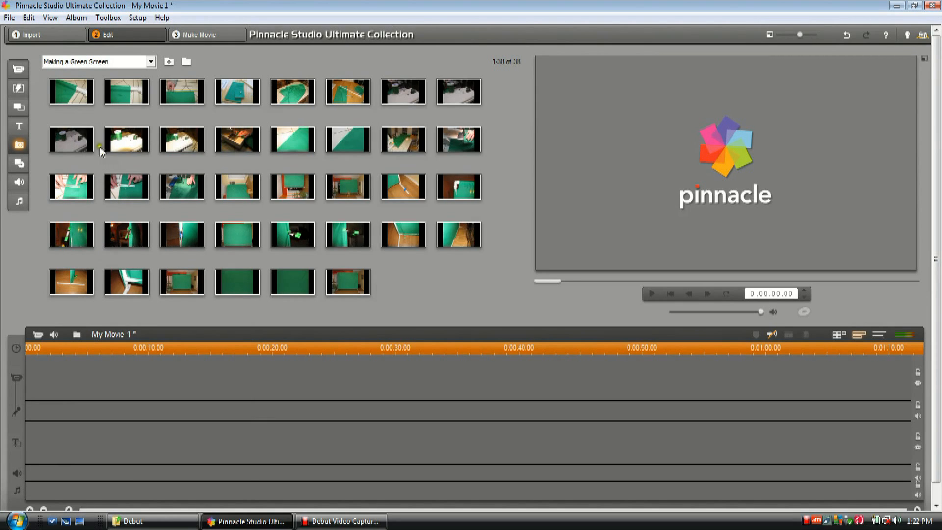
- Select all photos in the Making a Green Screen folder and add them to the project
left_click(70, 99)
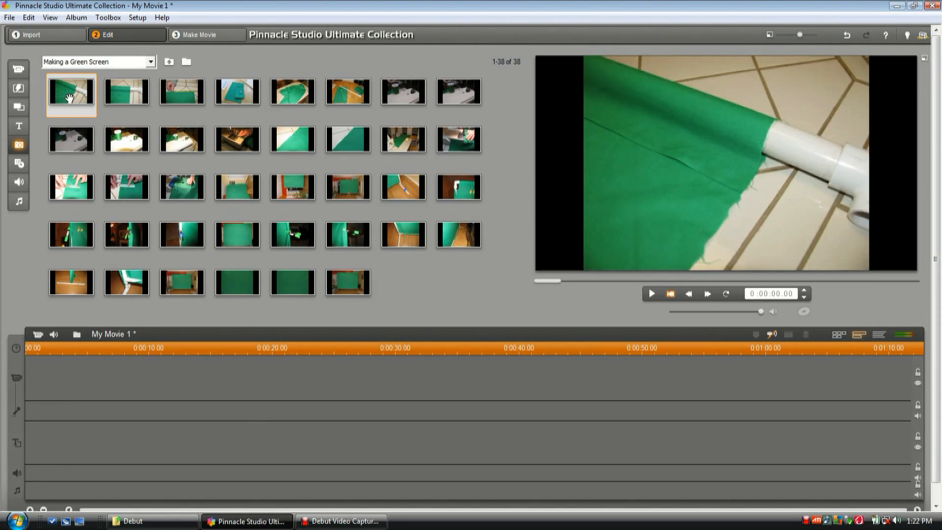
left_click(345, 283, "shift")
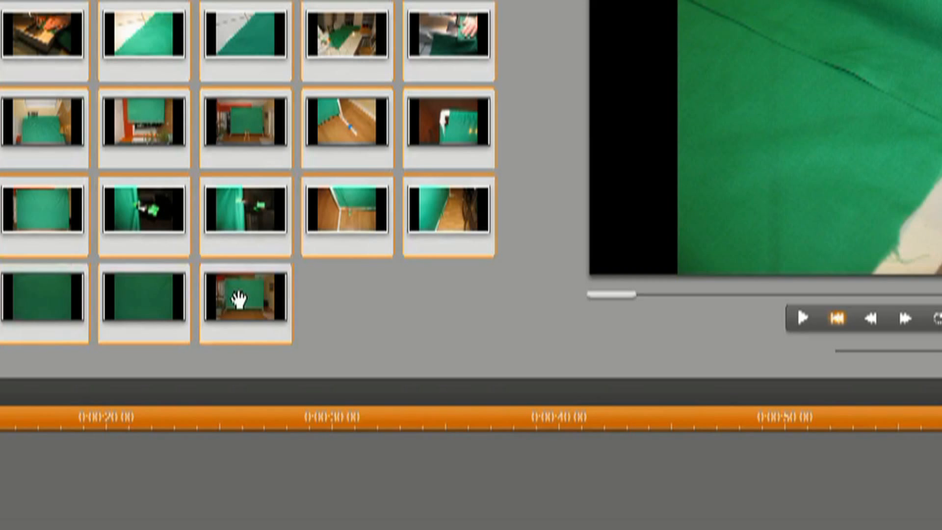
right_click(344, 284)
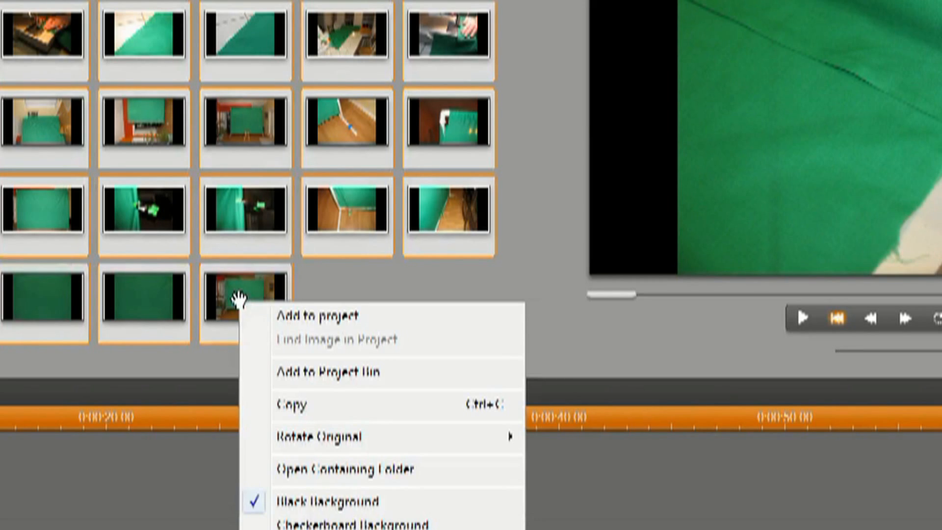
left_click(273, 316)
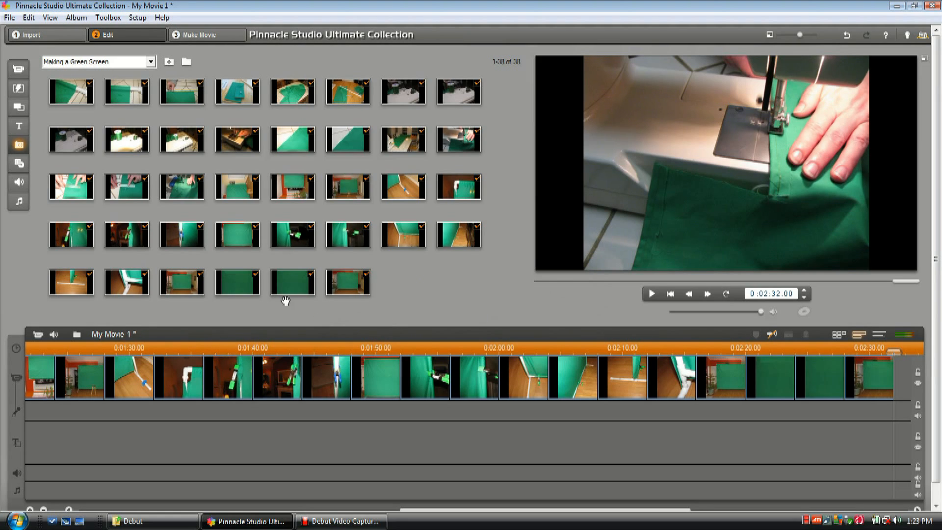
- Compare the first two similar fabric-and-pipe photos at the start of the timeline and delete the second one
left_click(34, 376)
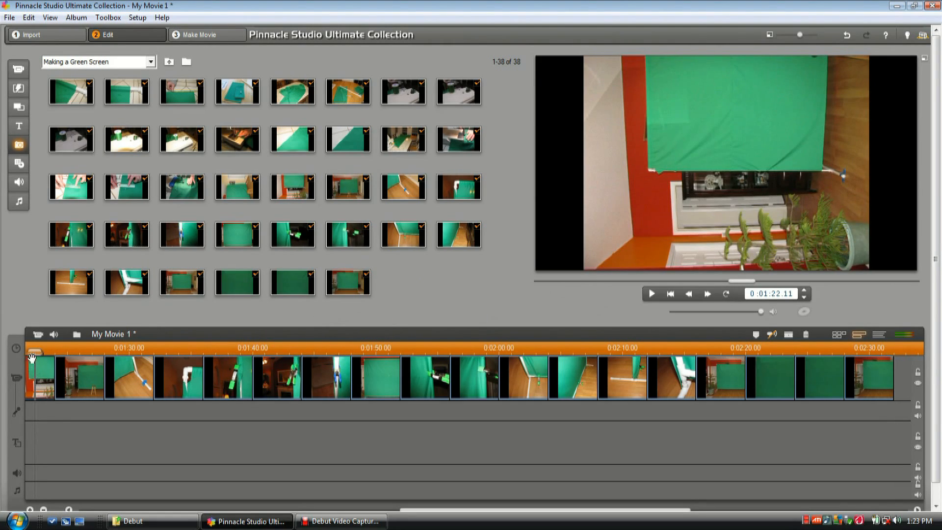
left_click_drag(34, 352, 3, 353)
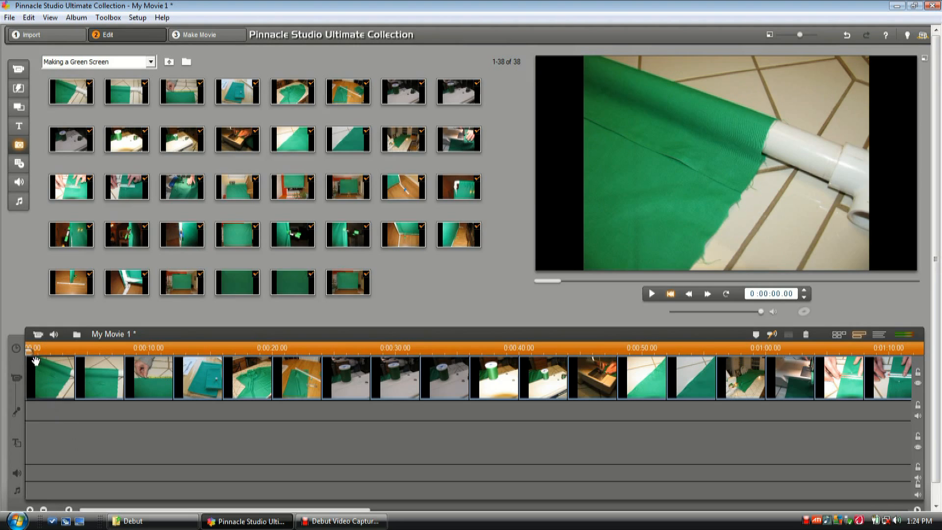
left_click_drag(29, 353, 101, 358)
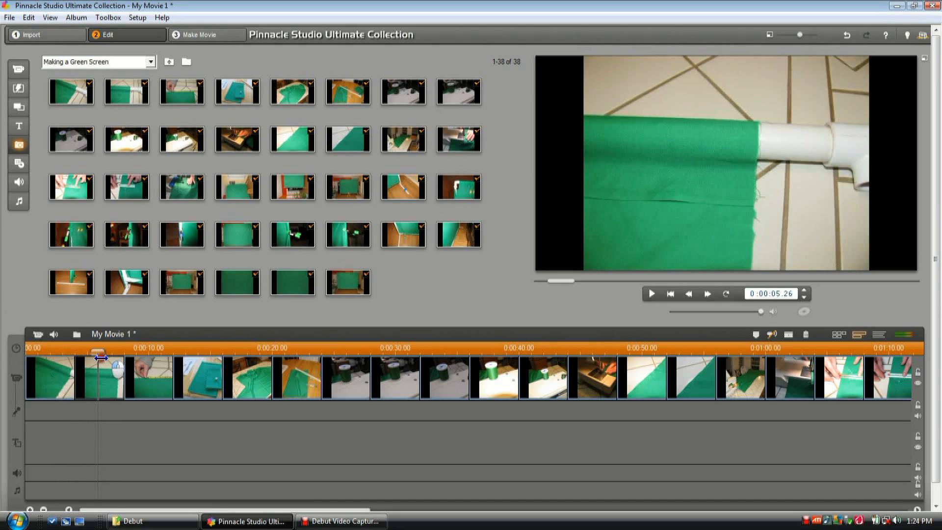
left_click_drag(101, 358, 71, 361)
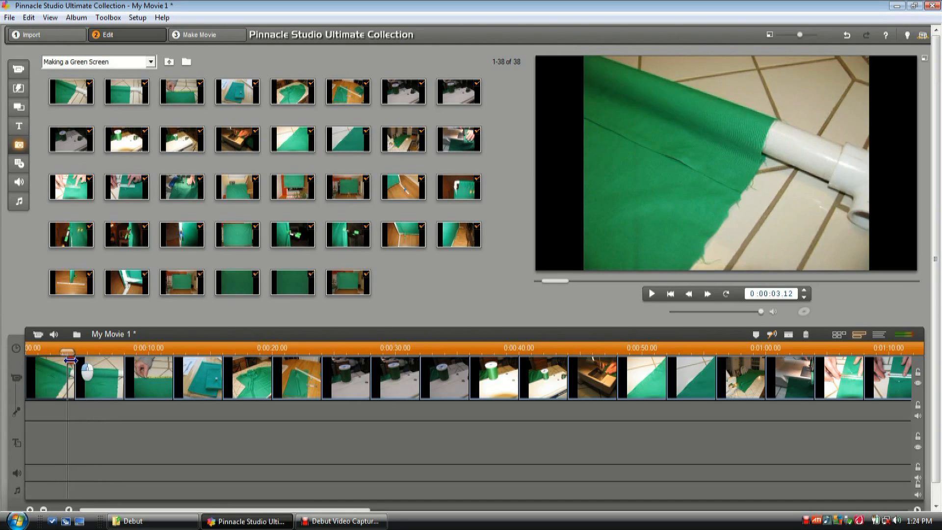
right_click(98, 372)
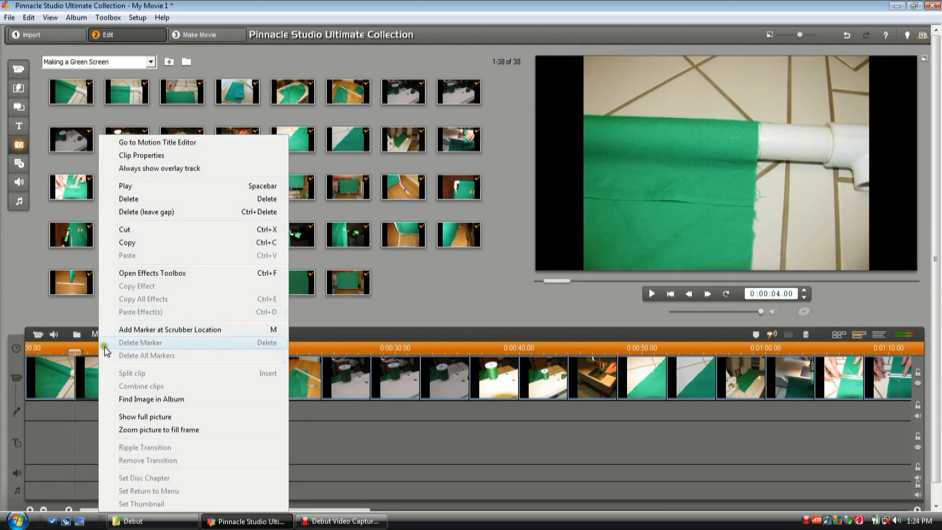
left_click(137, 201)
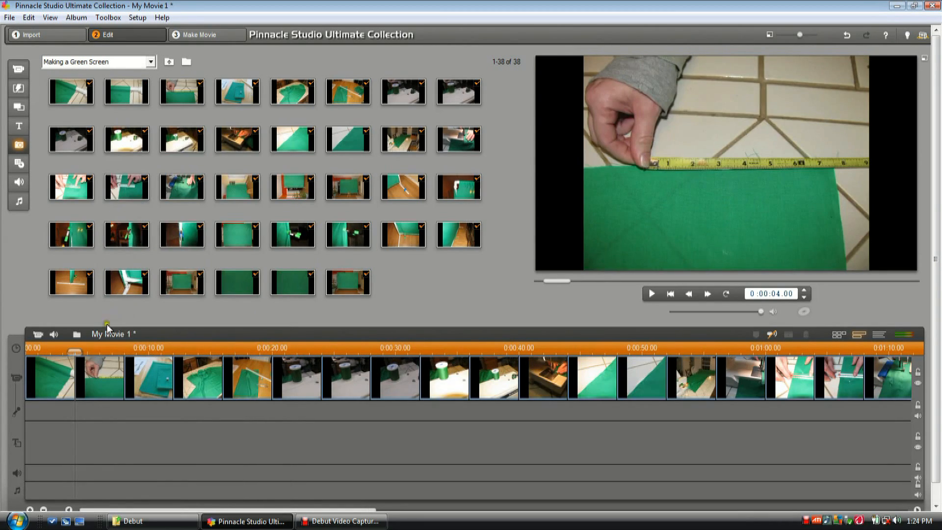
- Review the thread spool photos and delete the three dark ones and the overexposed one, keeping the shot with the Kenmore label
left_click(102, 348)
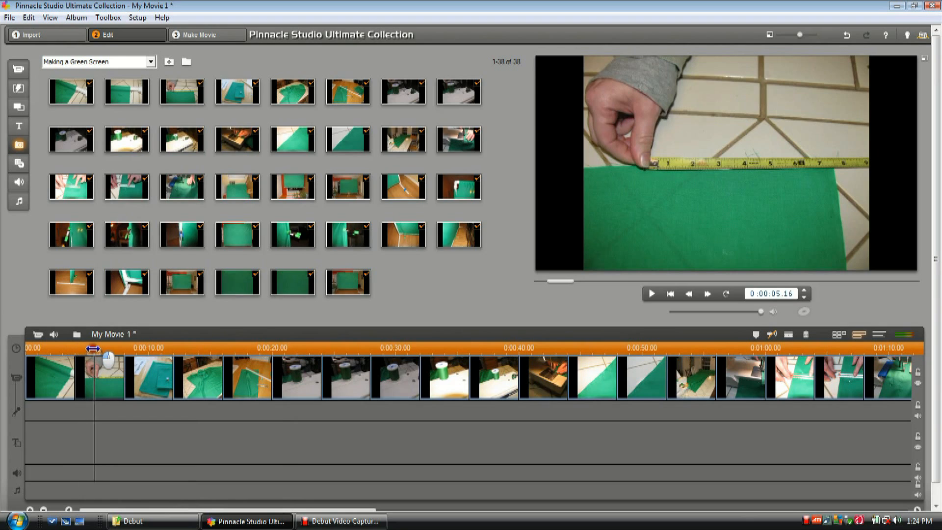
left_click_drag(102, 349, 426, 363)
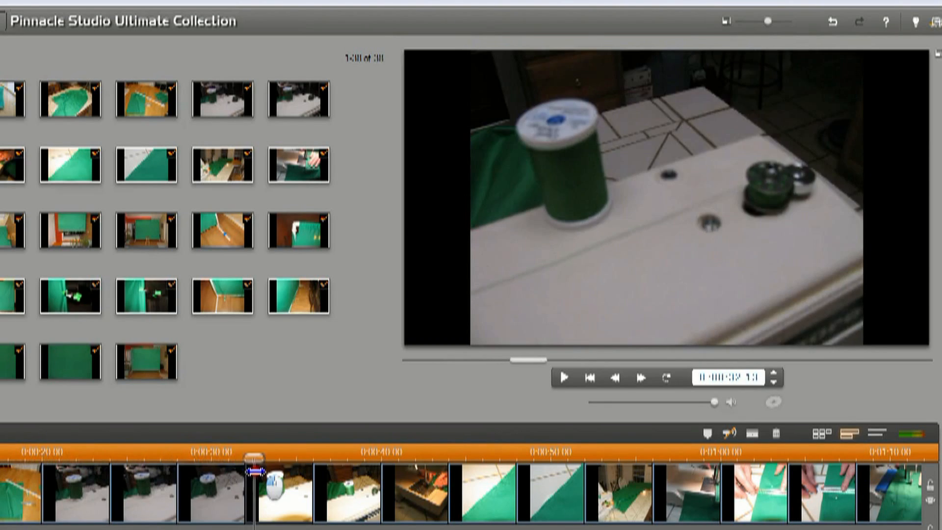
left_click_drag(255, 472, 331, 492)
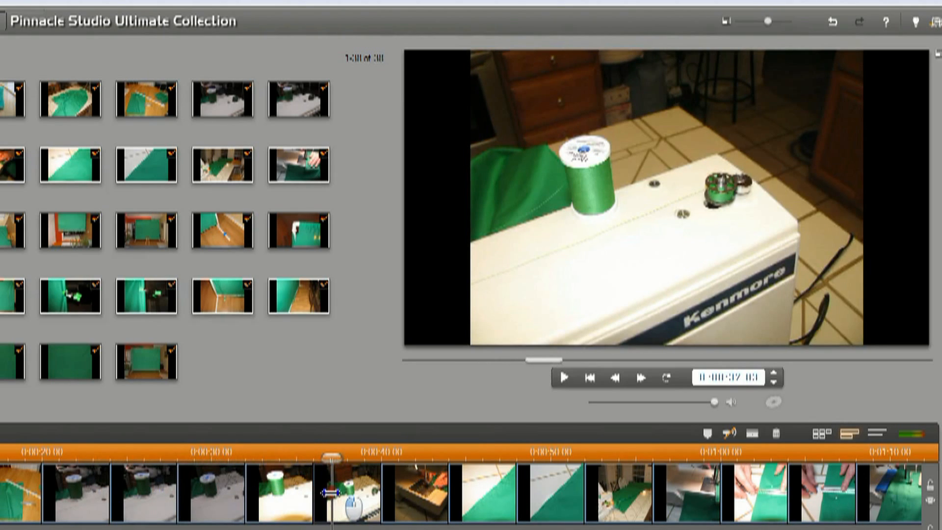
left_click_drag(331, 492, 87, 488)
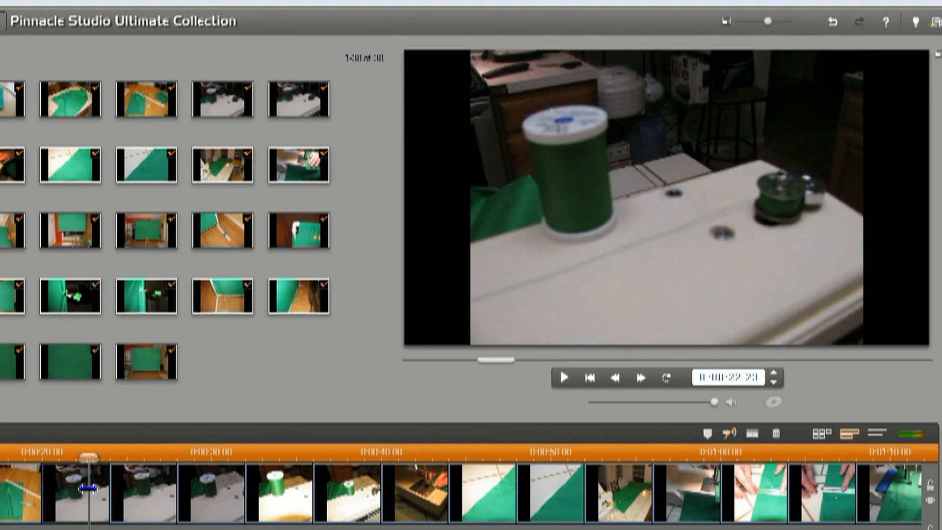
right_click(79, 488)
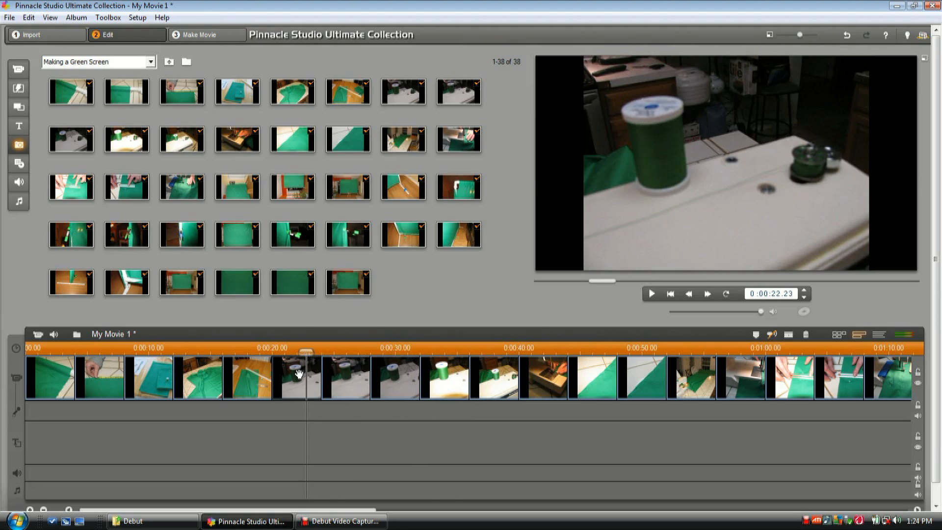
right_click(299, 374)
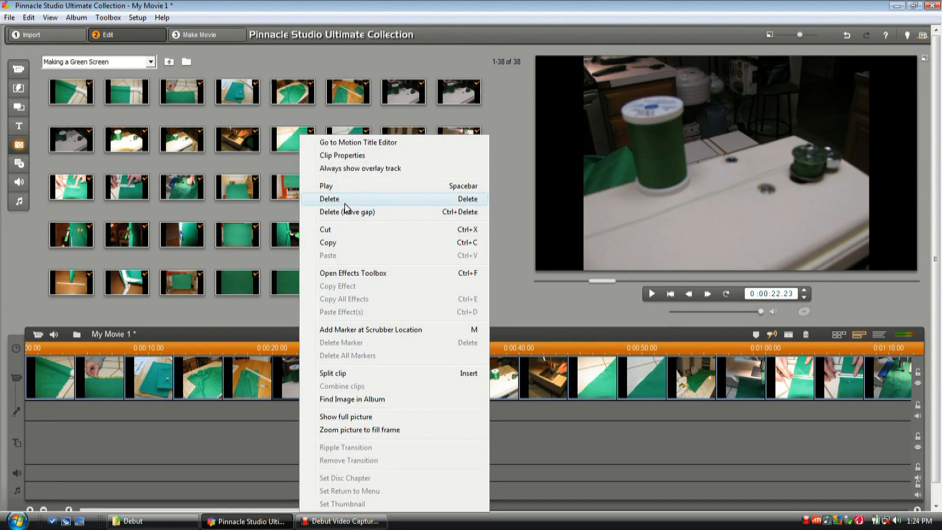
left_click(285, 309)
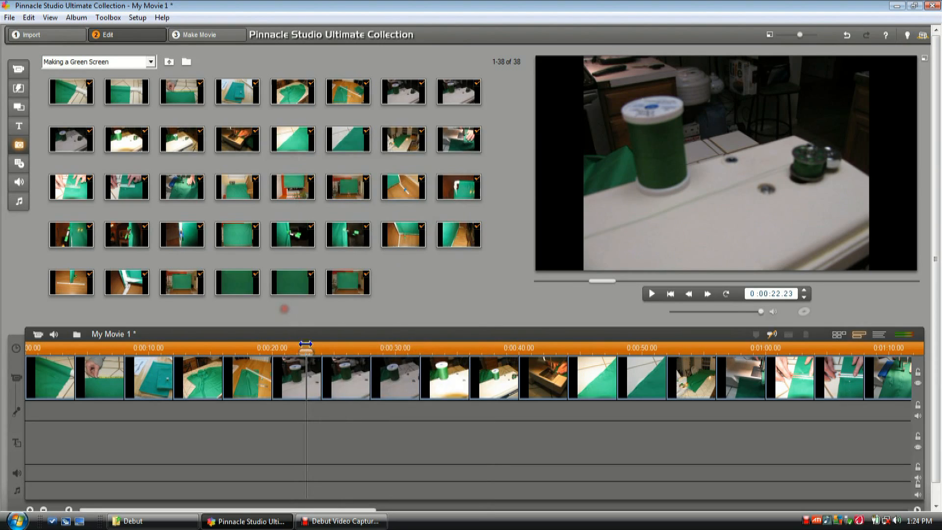
left_click(305, 375)
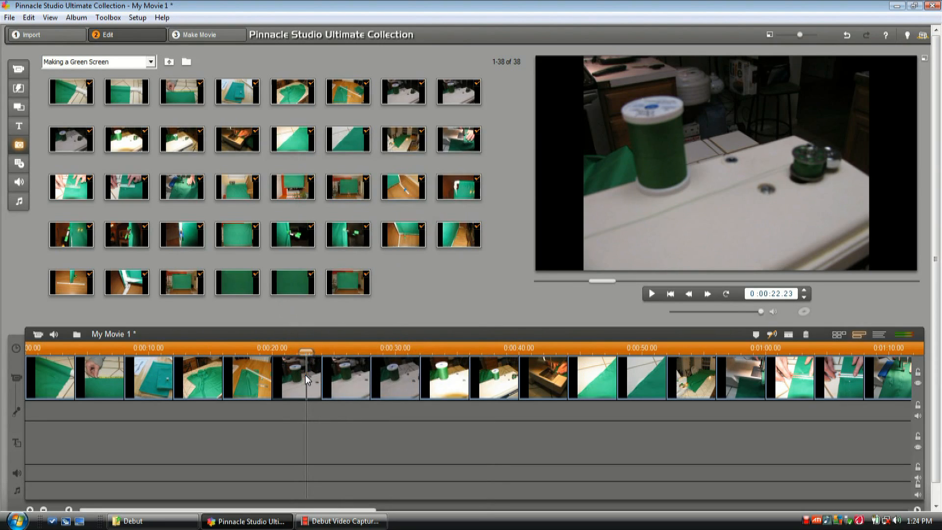
left_click(441, 377)
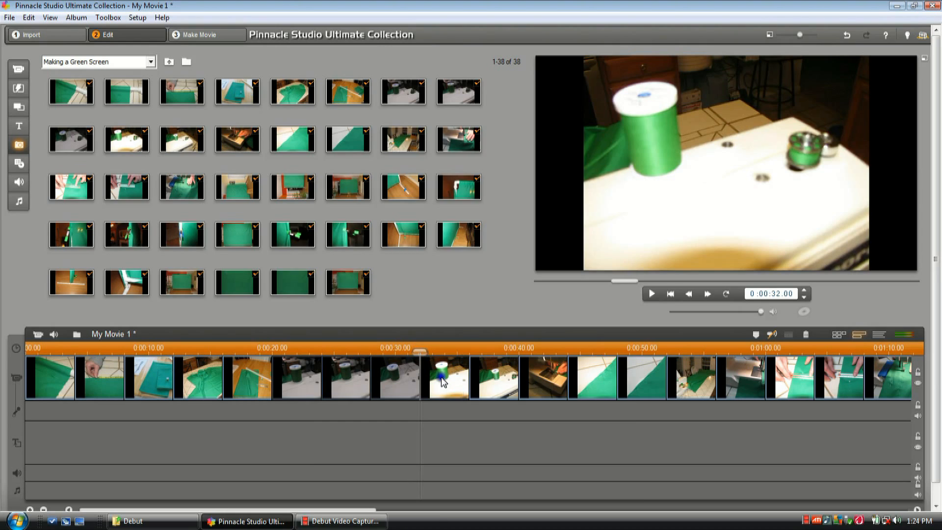
right_click(440, 376)
left_click(488, 200)
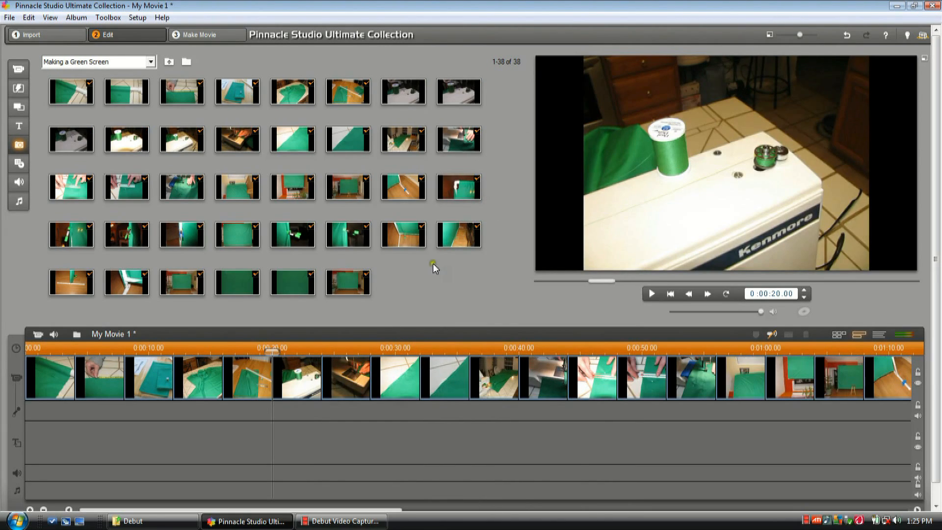
- Compare the two photos of the diagonal fabric edge and delete the first, brighter one from the timeline
left_click(305, 371)
left_click_drag(276, 351, 320, 364)
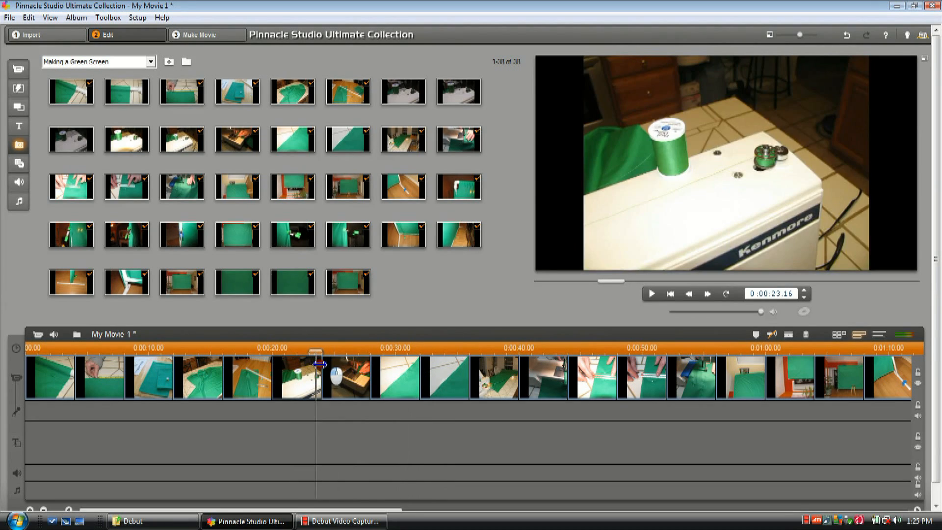
left_click_drag(320, 364, 428, 370)
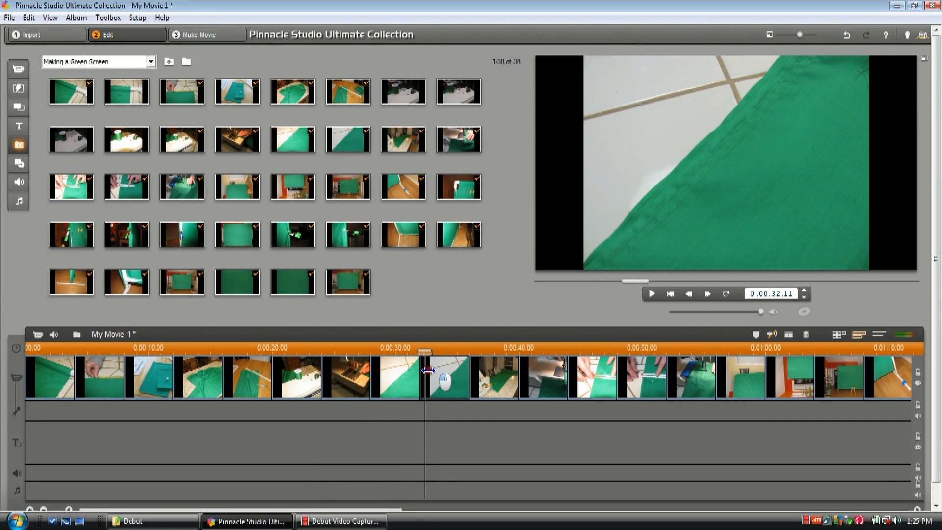
left_click_drag(427, 371, 400, 373)
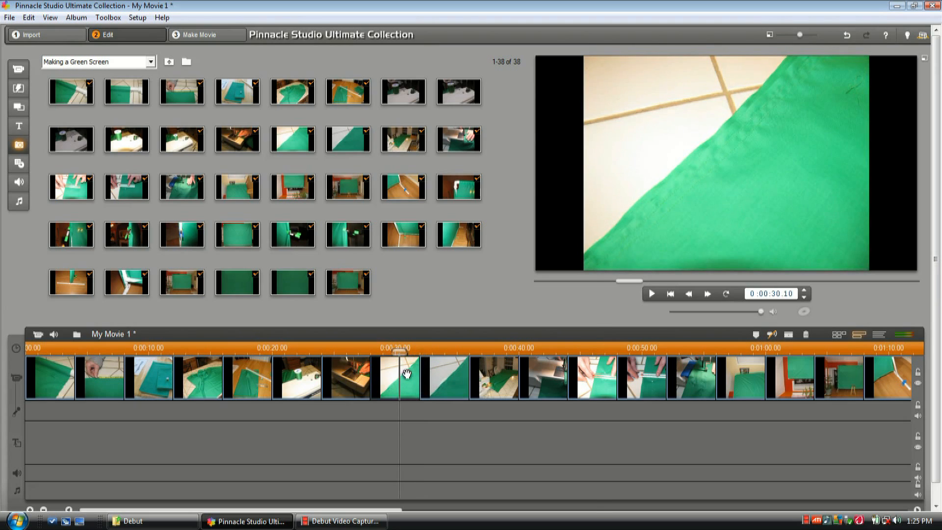
right_click(407, 374)
left_click(428, 193)
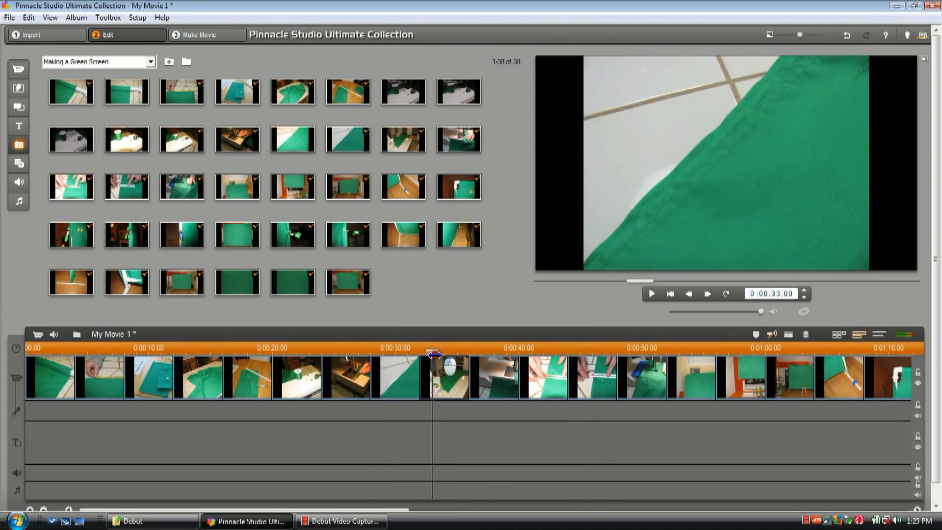
- Delete the first of the two photos showing hands measuring the fabric with a small ruler
left_click(460, 352)
left_click_drag(461, 354, 551, 354)
right_click(551, 371)
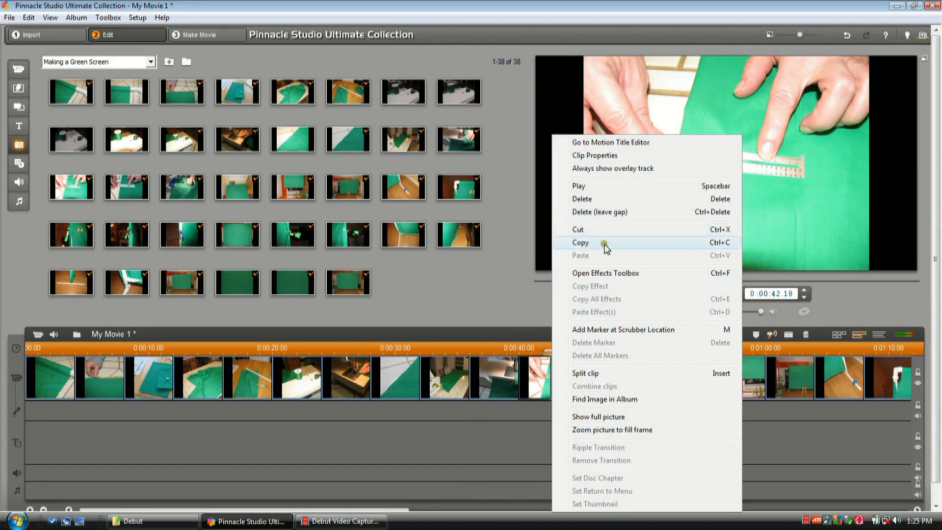
left_click(596, 199)
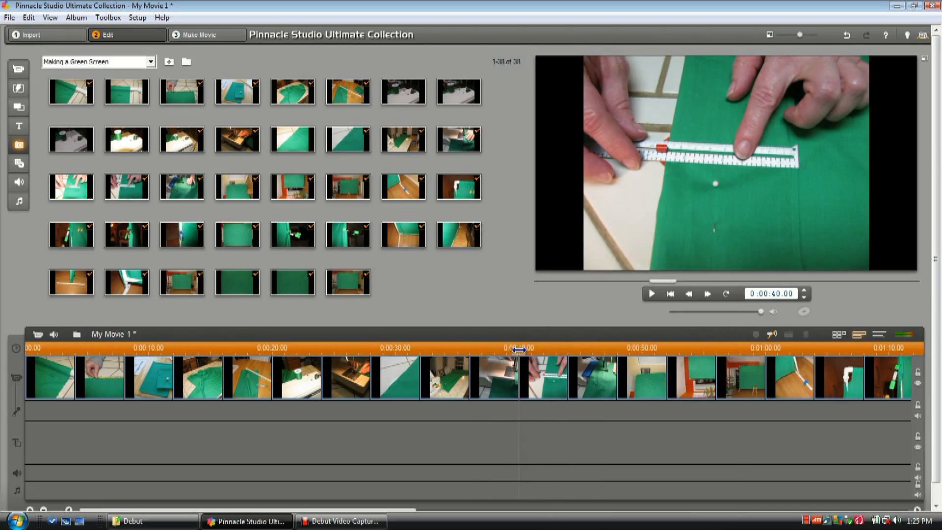
- Open the properties of the sideways green screen and stool photo IMG_4071 and rotate it clockwise to stand upright
left_click_drag(519, 352, 655, 362)
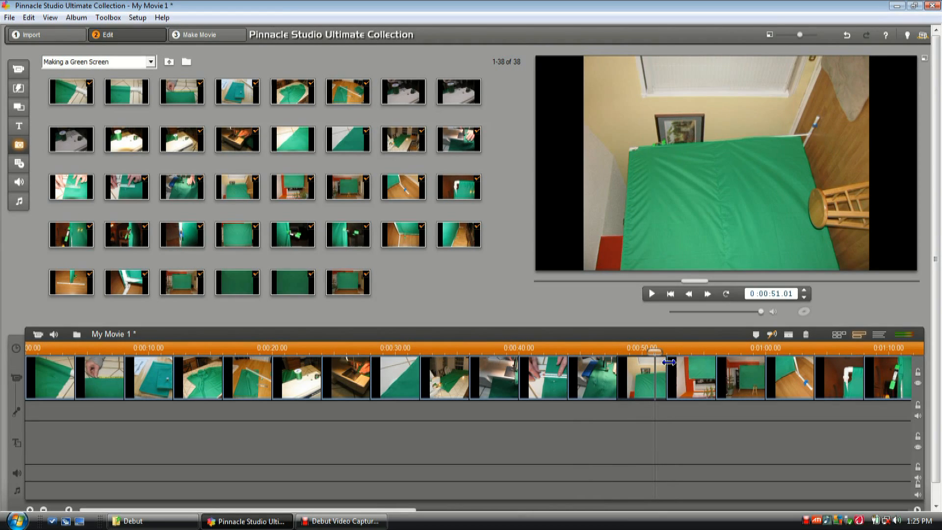
double_click(646, 371)
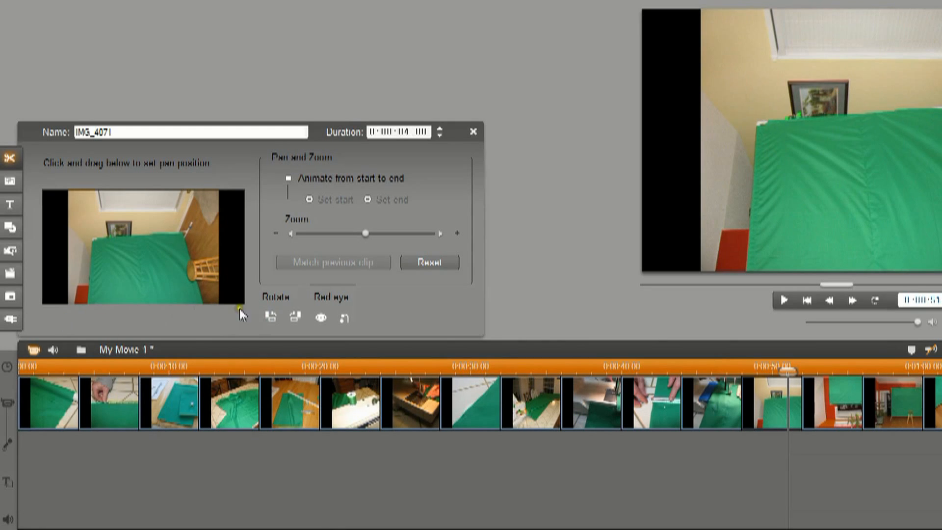
left_click(295, 317)
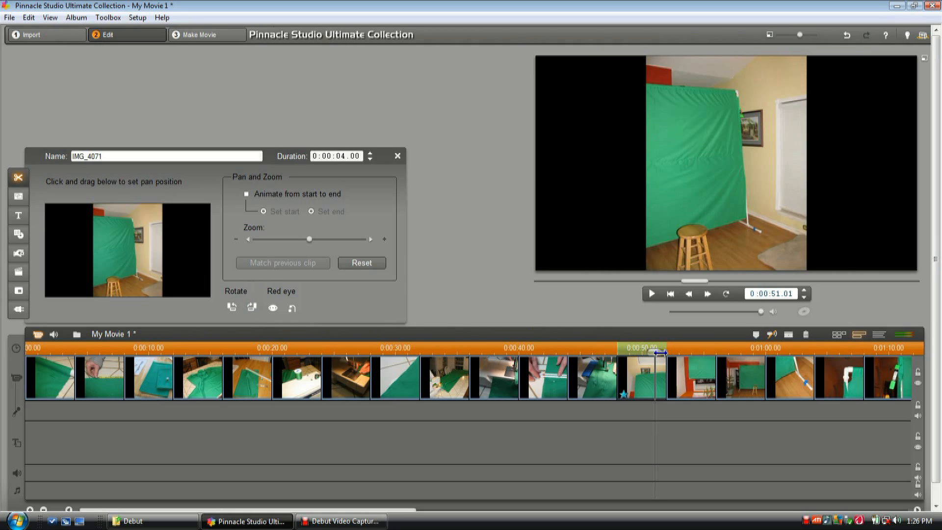
- Rotate the sideways green screen and plant photo IMG_4072 clockwise to stand upright and close its properties
left_click_drag(659, 352, 685, 352)
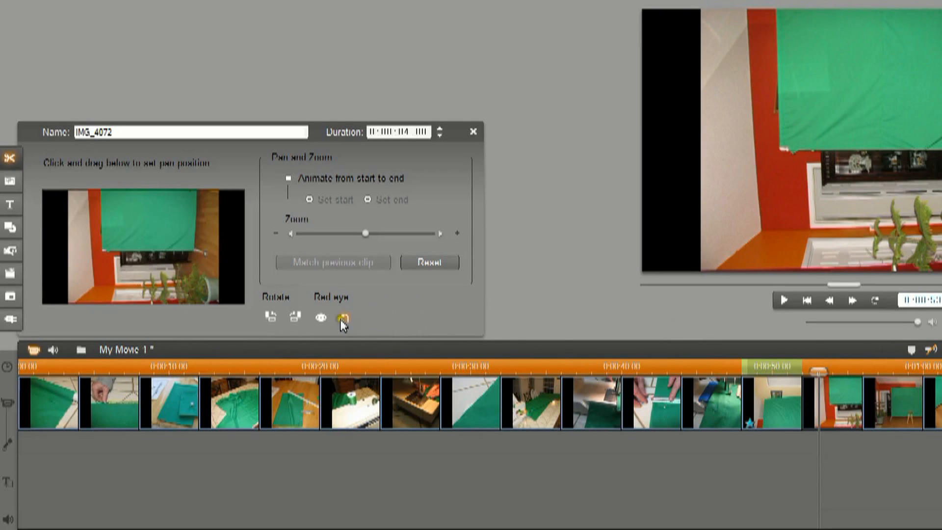
left_click(296, 318)
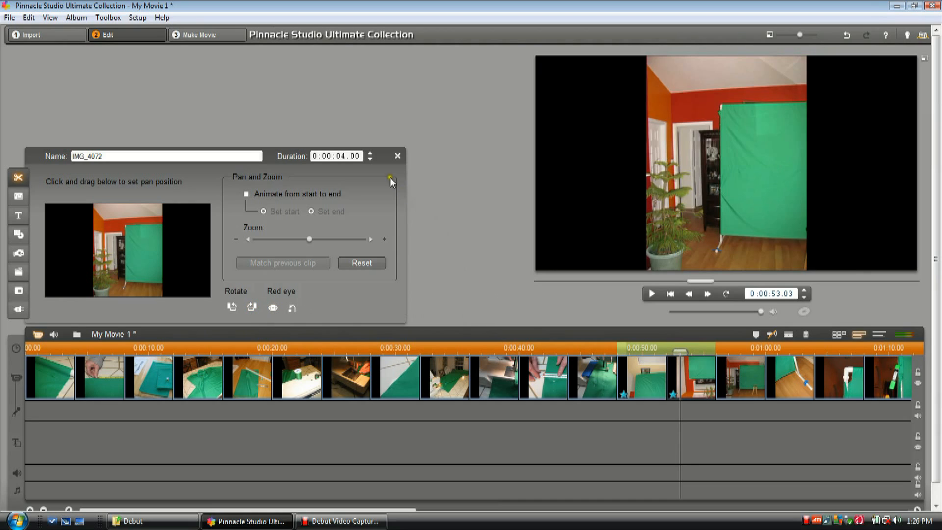
left_click(398, 156)
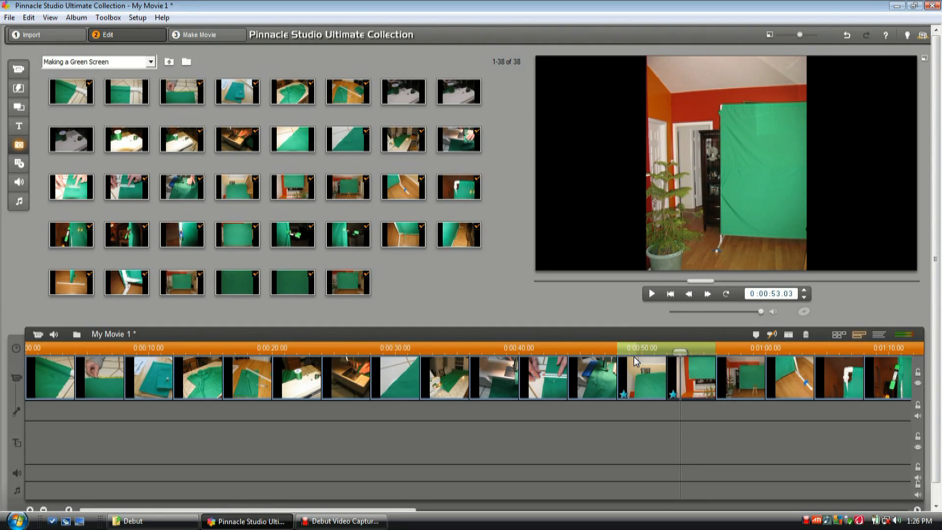
- Try a 30-second duration on the first photo, IMG_4043, undo the change and close its properties
left_click_drag(675, 352, 799, 357)
left_click_drag(730, 357, 123, 375)
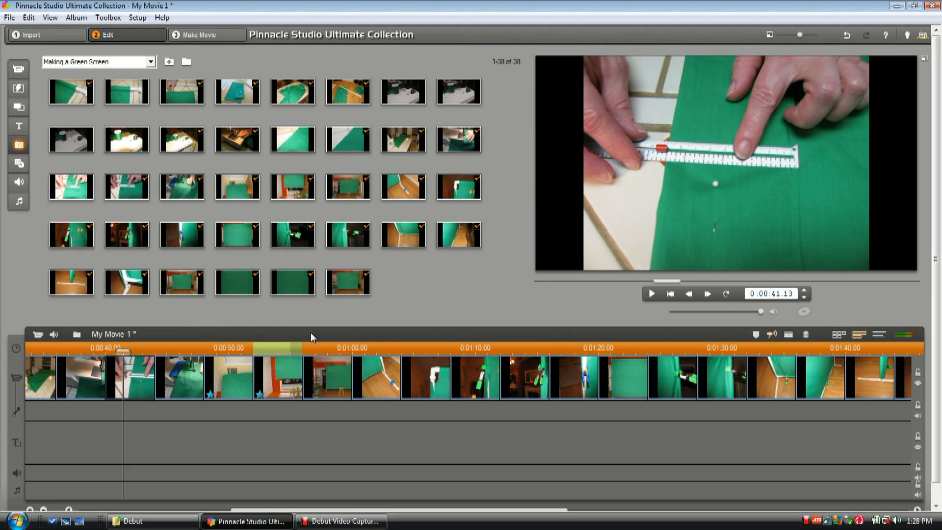
left_click_drag(124, 351, 4, 345)
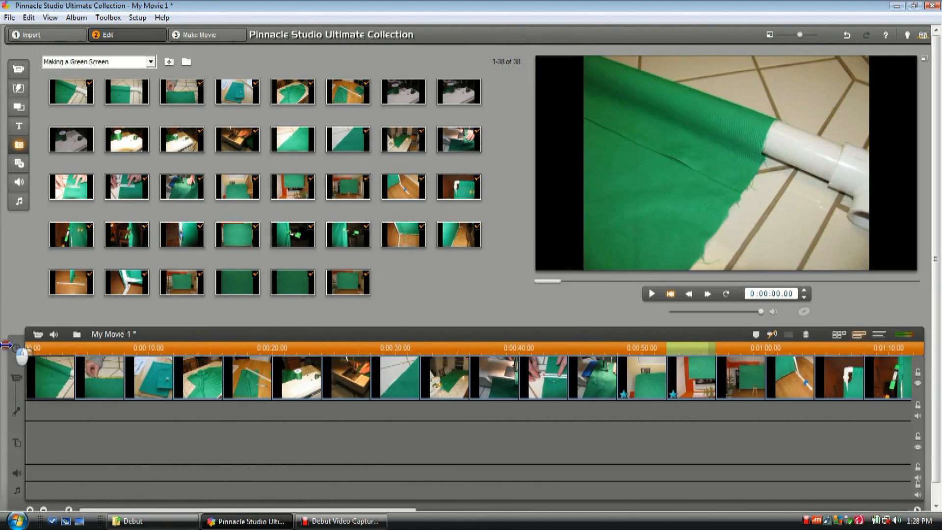
double_click(43, 377)
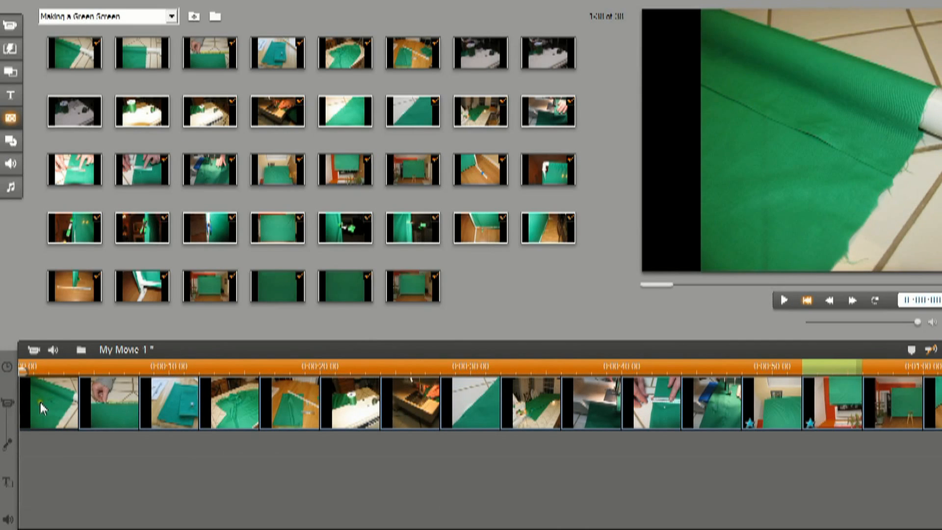
double_click(39, 401)
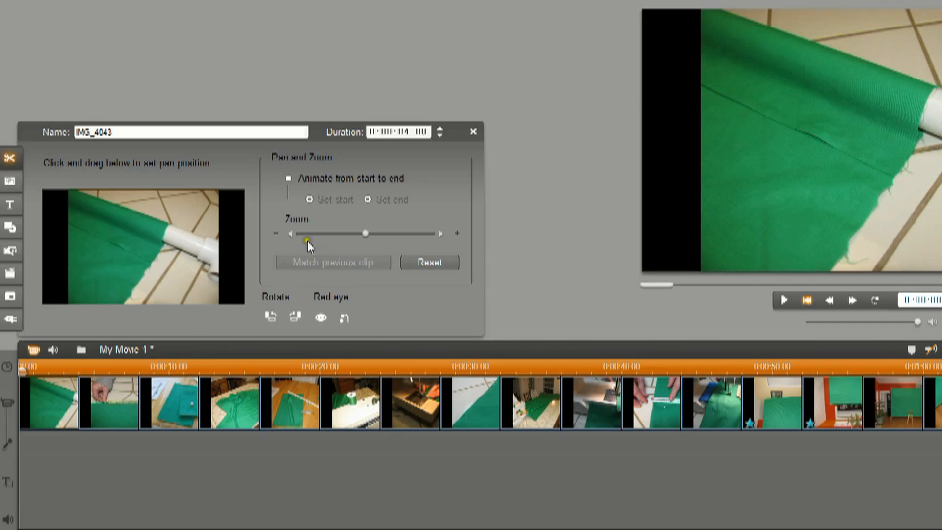
left_click(405, 132)
type("30")
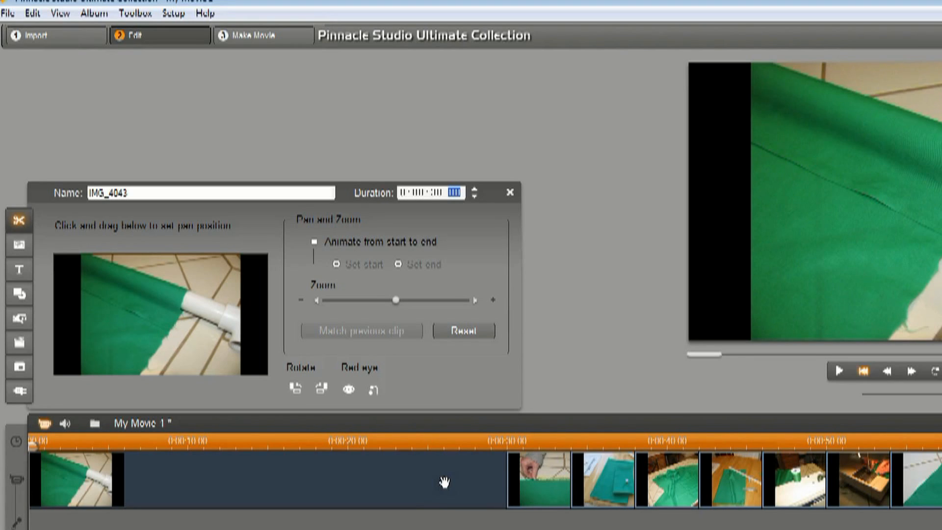
left_click(37, 19)
left_click(43, 29)
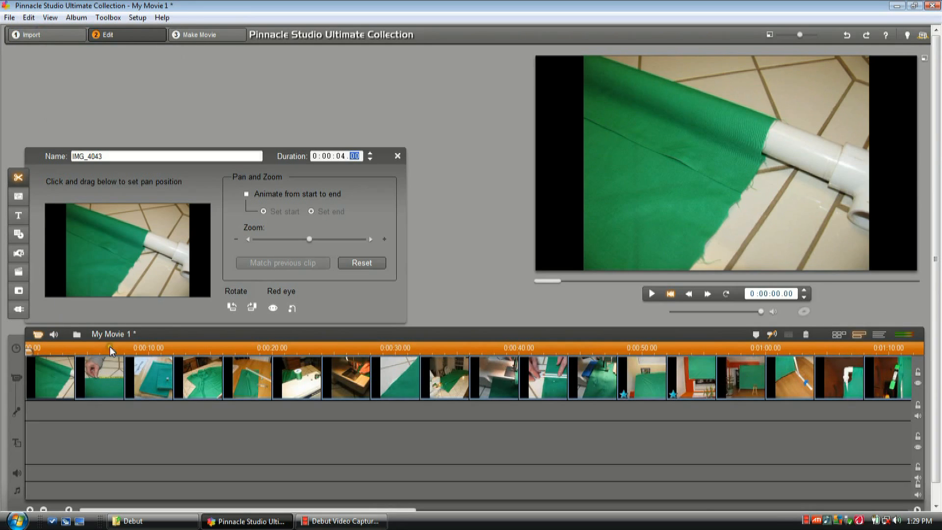
left_click(397, 156)
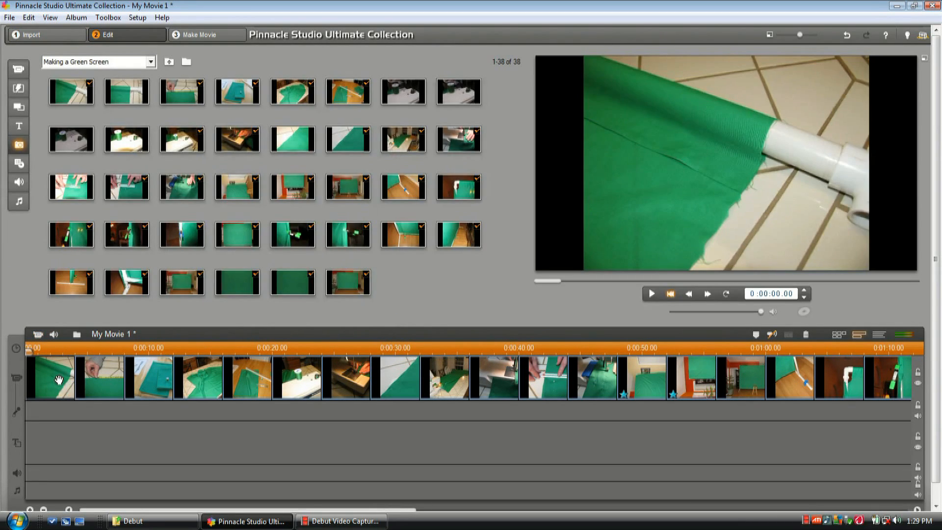
- Select all the photos on the timeline, set their duration to 30 seconds, and return to the start of the movie
left_click_drag(277, 511, 642, 494)
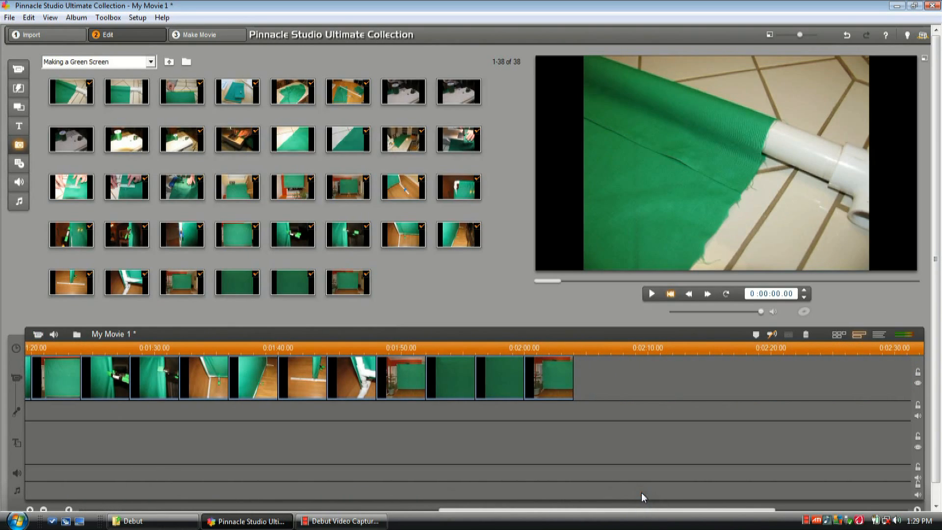
left_click(559, 384)
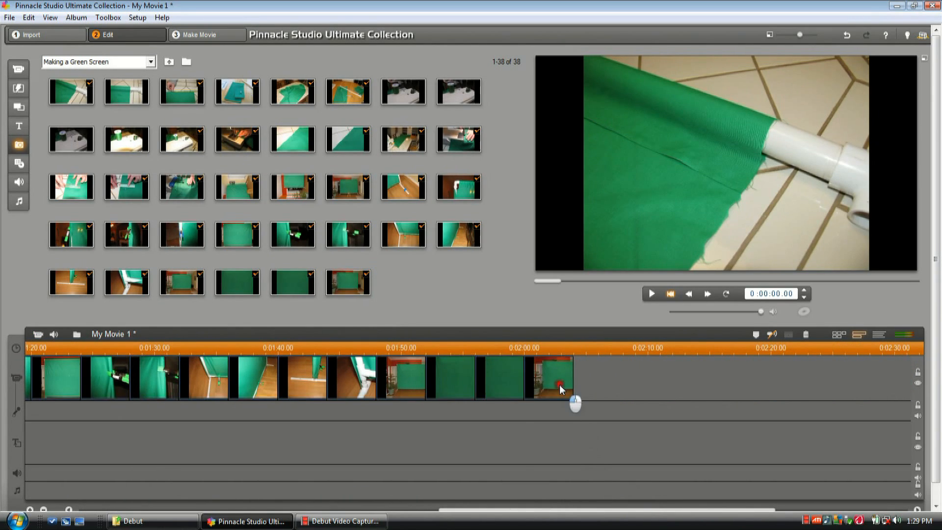
right_click(215, 377)
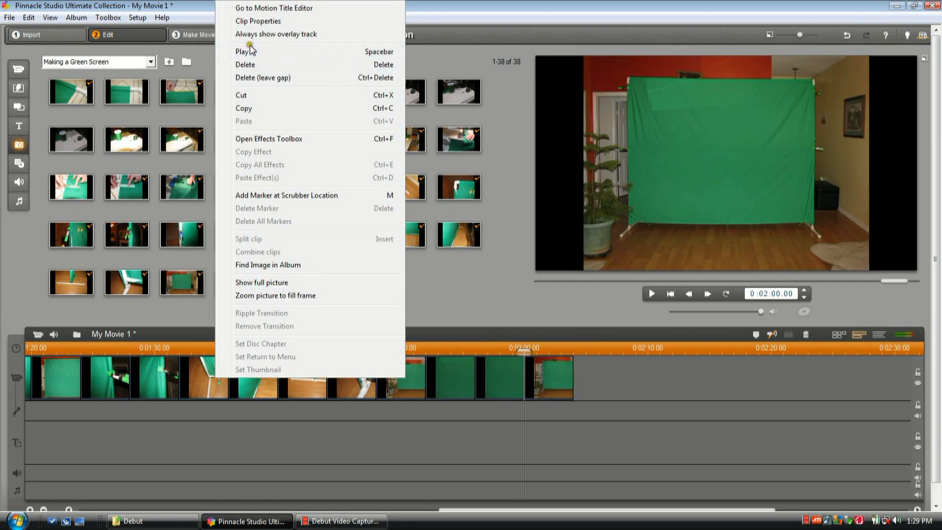
left_click(256, 21)
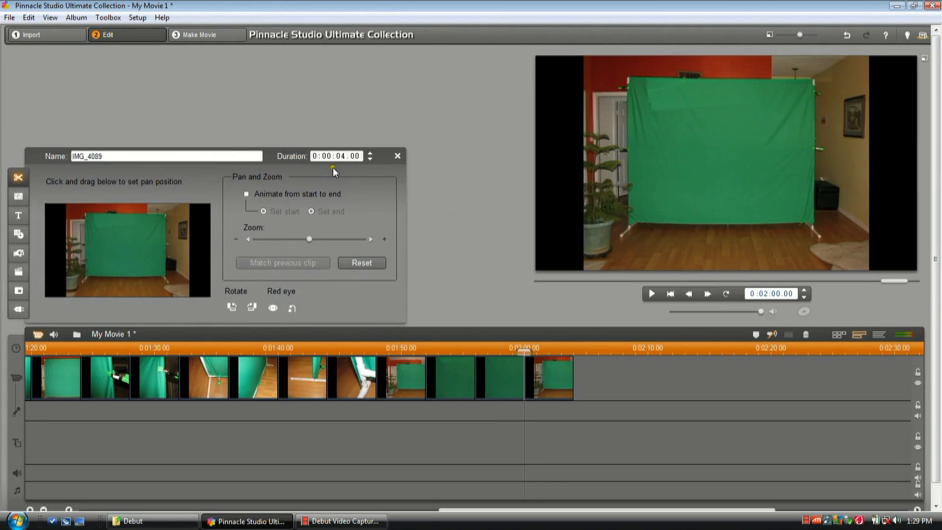
left_click(342, 158)
type("30")
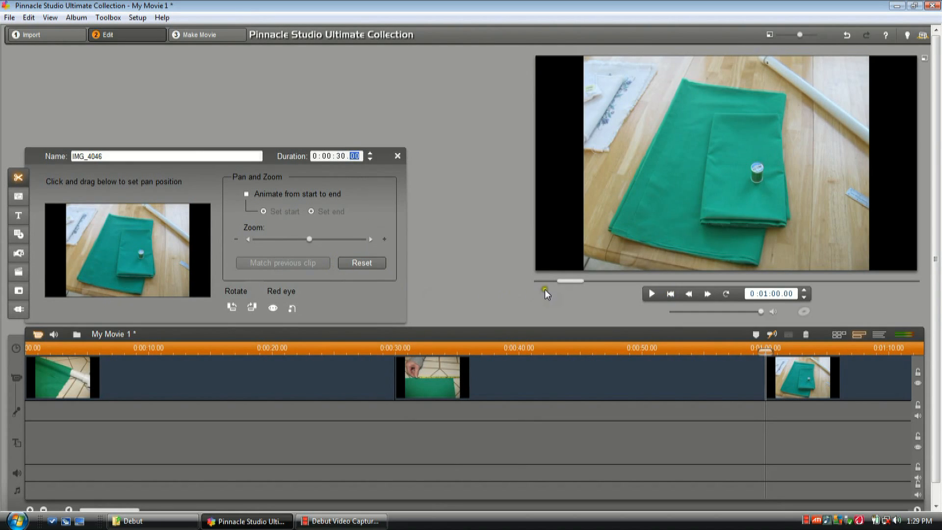
left_click_drag(569, 283, 467, 302)
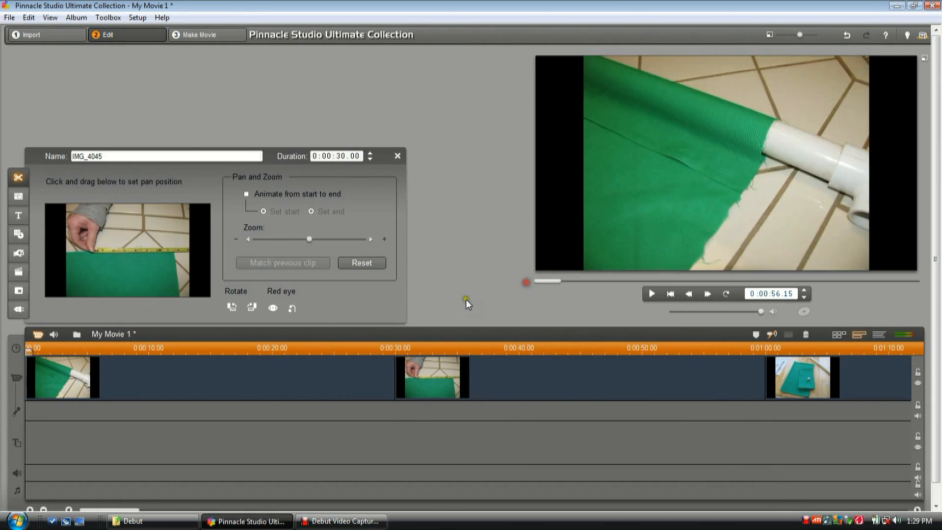
left_click(43, 364)
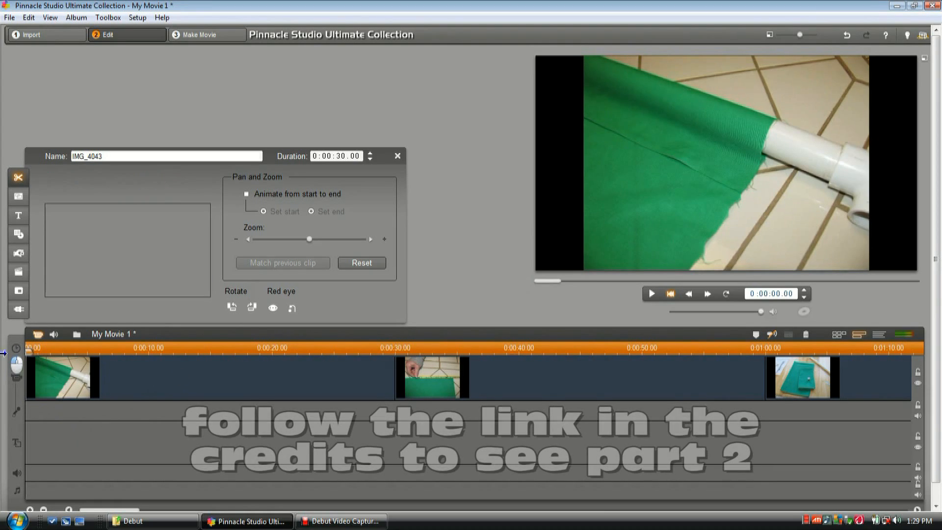
left_click(398, 157)
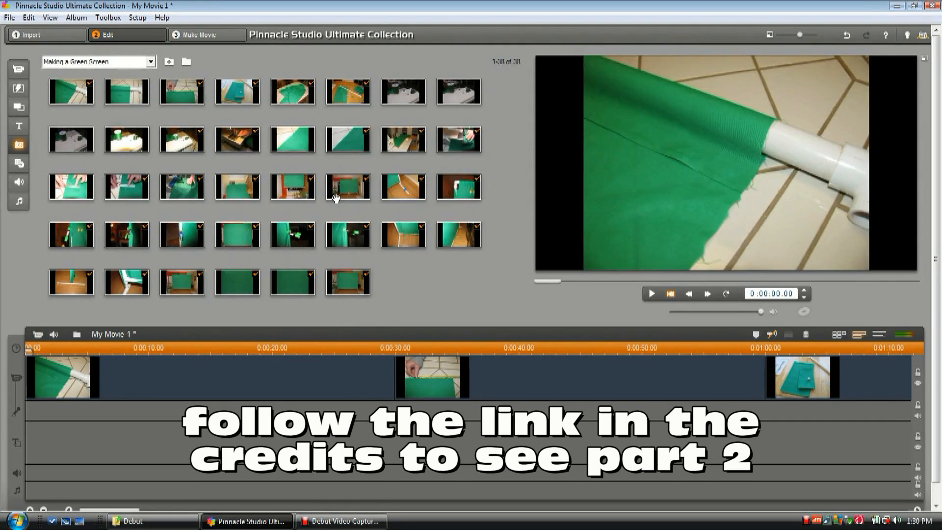